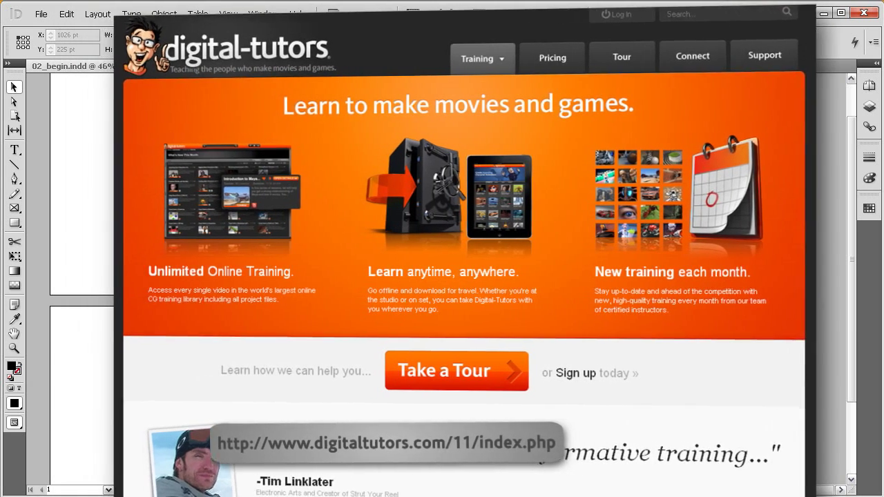
Step: Bring page 2 into view and expand the Pages panel listing A-Master and B-TOC
scroll(587, 235, up, 2)
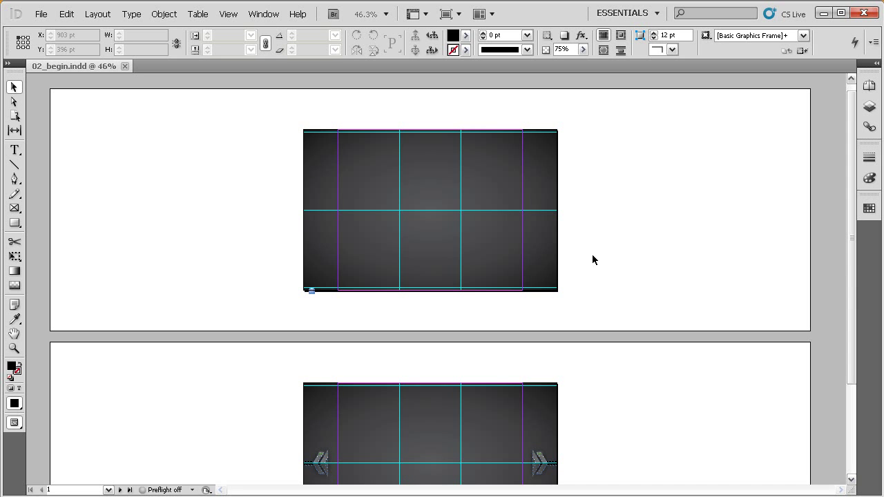
scroll(592, 254, down, 1)
scroll(592, 253, down, 4)
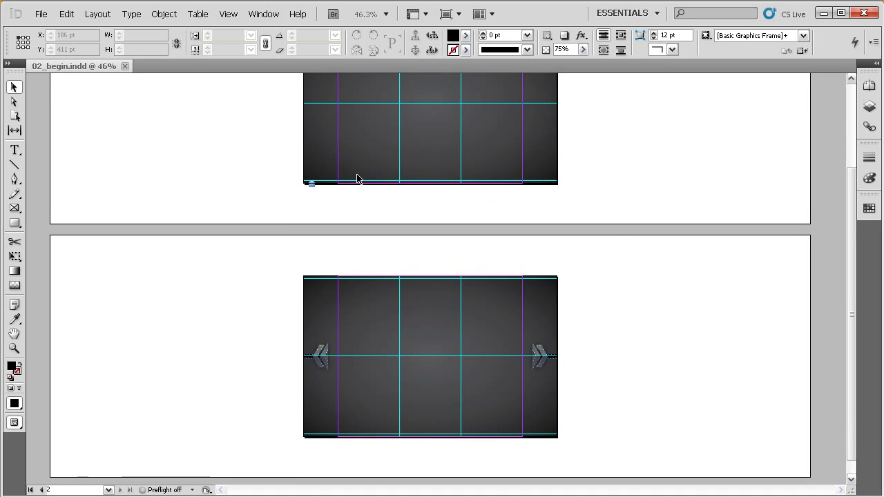
drag(636, 218, 636, 255)
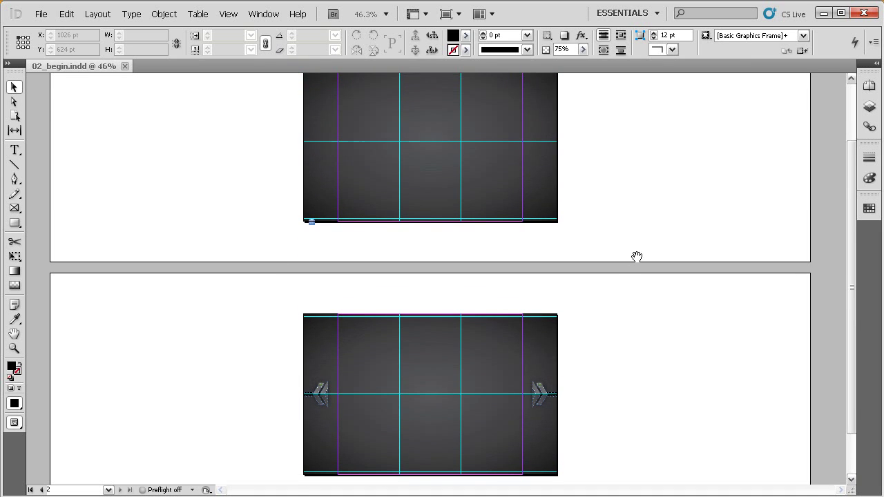
click(869, 90)
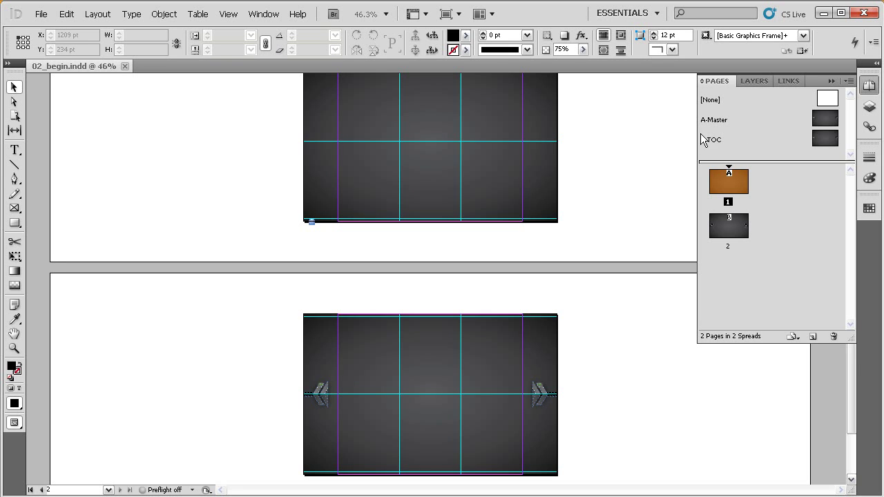
Step: Open the B-TOC master, zoom in on it, clear the selection and pick the Rectangle Frame tool
double_click(823, 141)
click(869, 85)
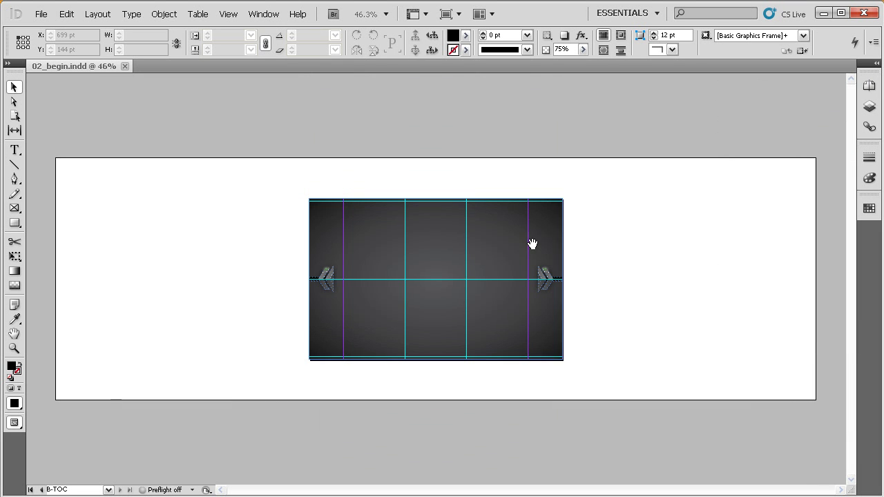
drag(607, 166, 275, 399)
drag(450, 286, 449, 260)
drag(704, 138, 630, 238)
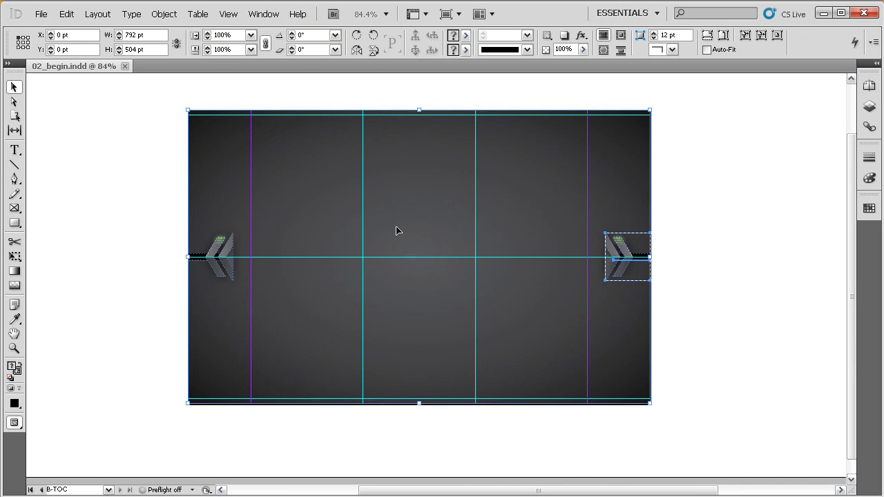
click(565, 105)
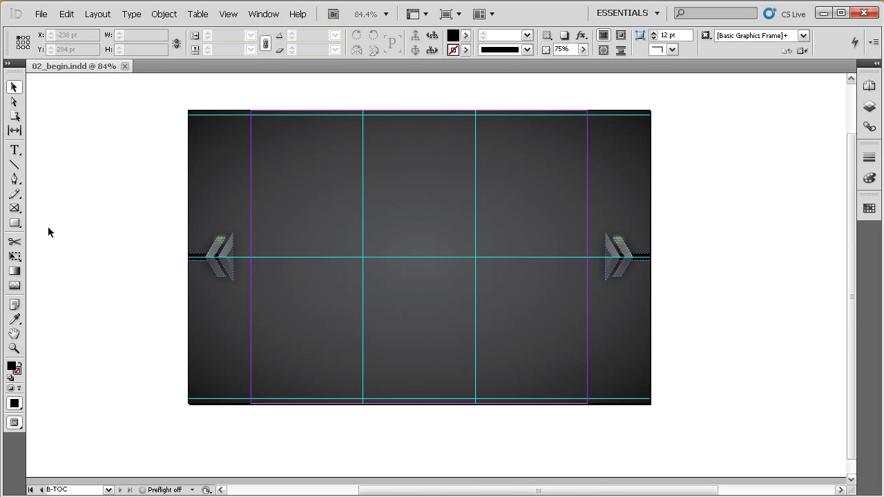
click(17, 224)
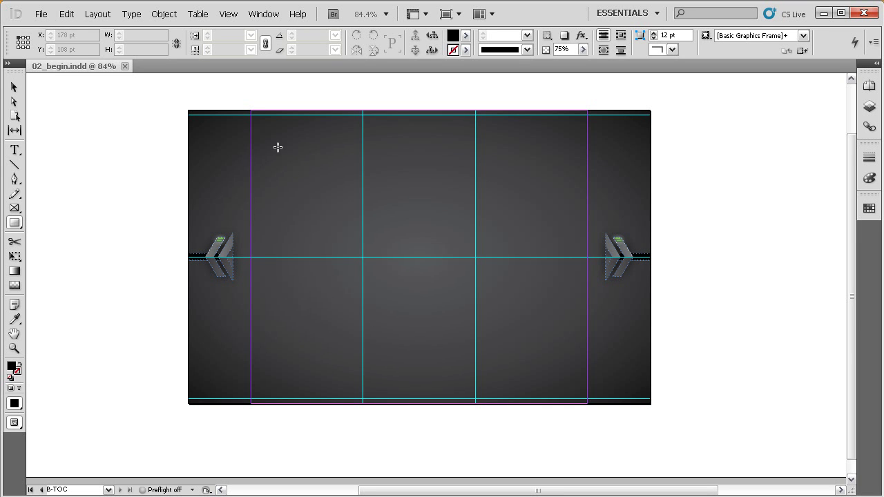
Step: Drag a frame from the top-left margin corner, splitting it into three columns
drag(250, 111, 545, 369)
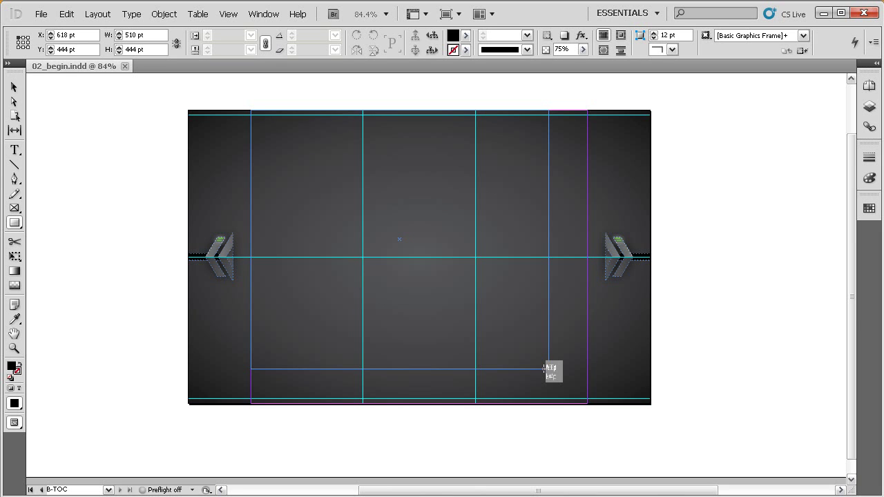
drag(545, 369, 538, 344)
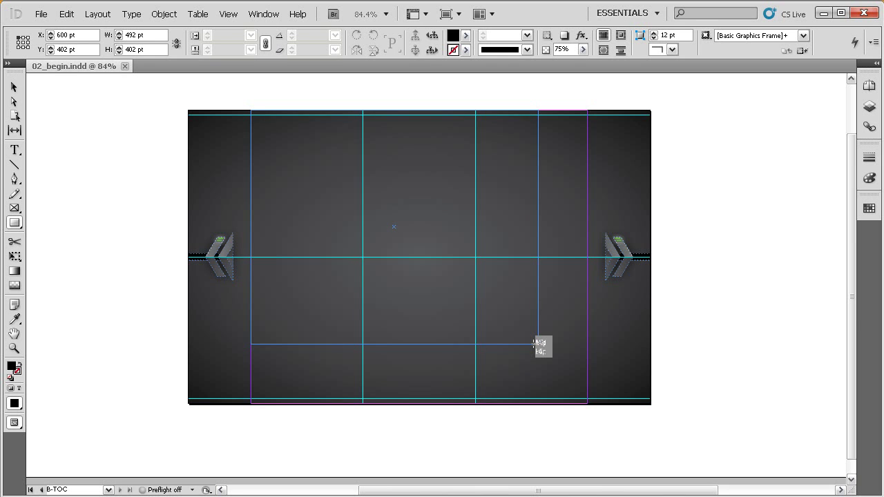
drag(533, 344, 533, 361)
key(Right)
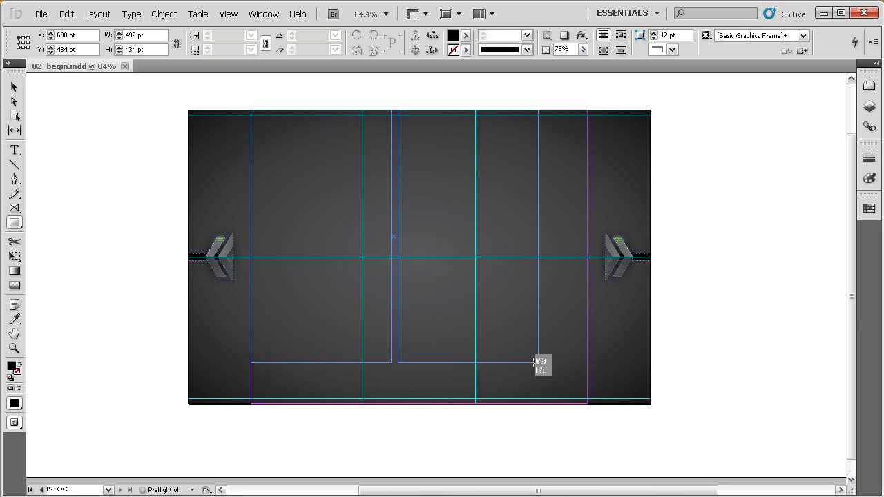
mouse_move(534, 362)
mouse_down()
mouse_move(536, 341)
mouse_move(541, 360)
mouse_up()
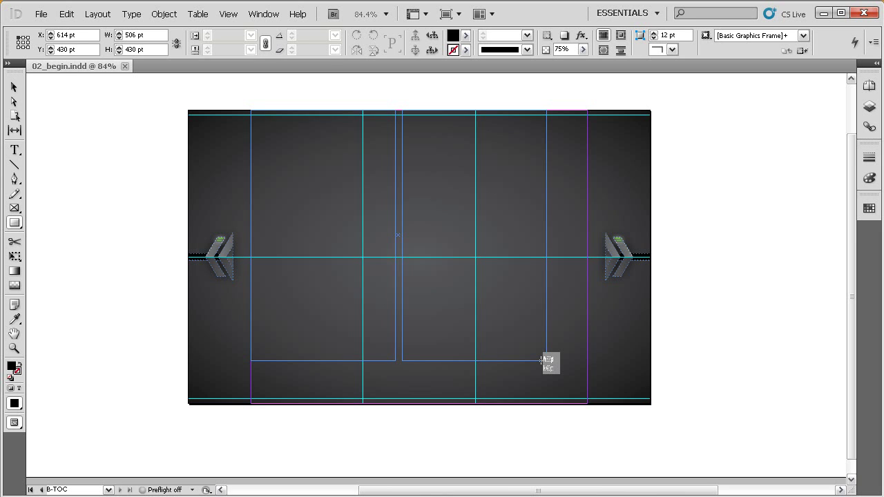
mouse_move(541, 360)
mouse_down()
mouse_move(546, 350)
mouse_move(537, 378)
mouse_move(545, 376)
mouse_move(544, 347)
mouse_move(548, 363)
mouse_move(535, 341)
mouse_move(538, 375)
mouse_move(532, 347)
mouse_move(540, 346)
mouse_up()
key(Right)
key(Left)
key(Right)
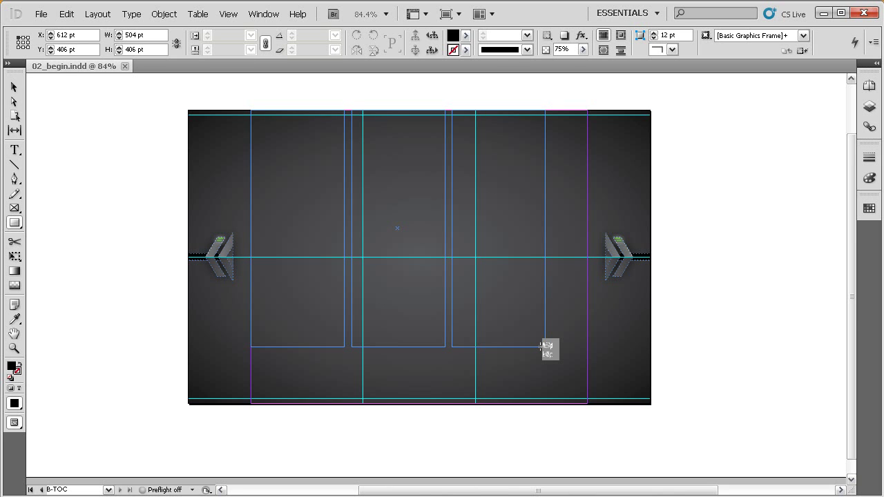
Step: Split the frame grid being dragged into two rows
key(Up)
mouse_move(541, 347)
mouse_down()
mouse_move(545, 358)
mouse_move(549, 343)
mouse_move(563, 366)
mouse_move(553, 346)
mouse_move(553, 353)
mouse_up()
key(Up)
key(Down)
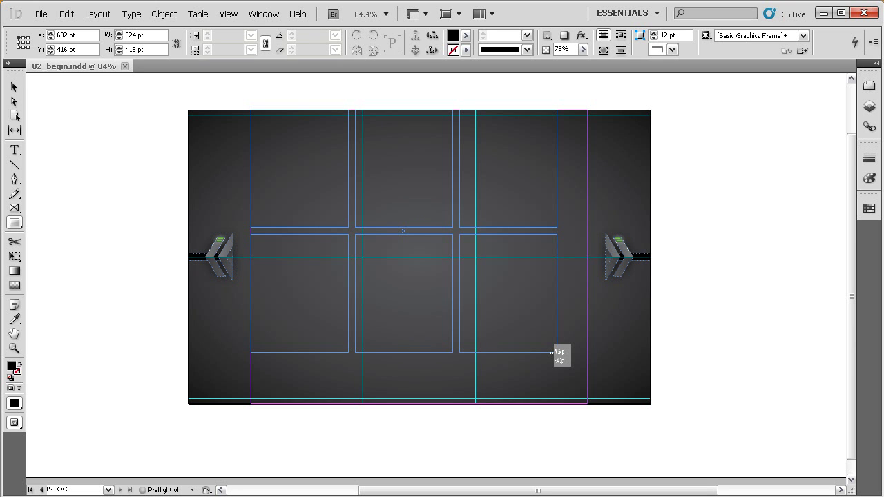
Step: Close the column and row gutters and release the grid at the bottom-right margin, 576 × 504 pt
mouse_move(552, 353)
mouse_down()
mouse_move(516, 330)
mouse_move(537, 348)
mouse_up()
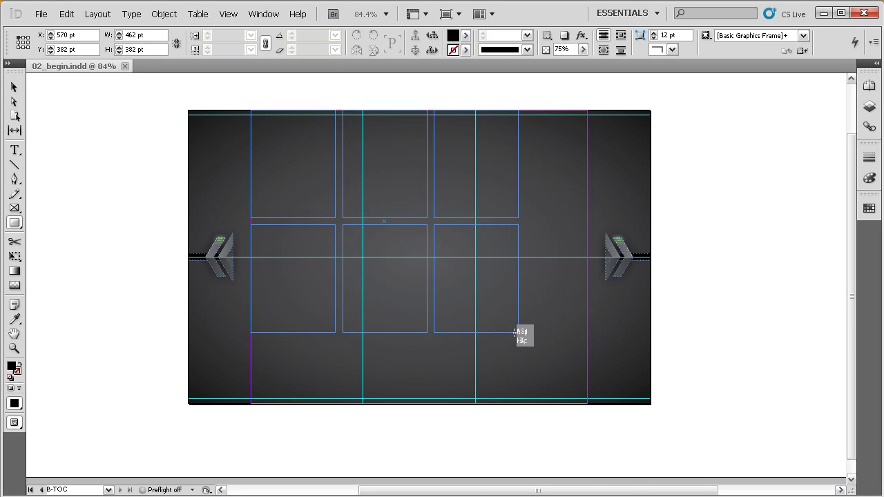
mouse_move(522, 337)
mouse_down()
mouse_move(537, 346)
mouse_move(523, 337)
mouse_up()
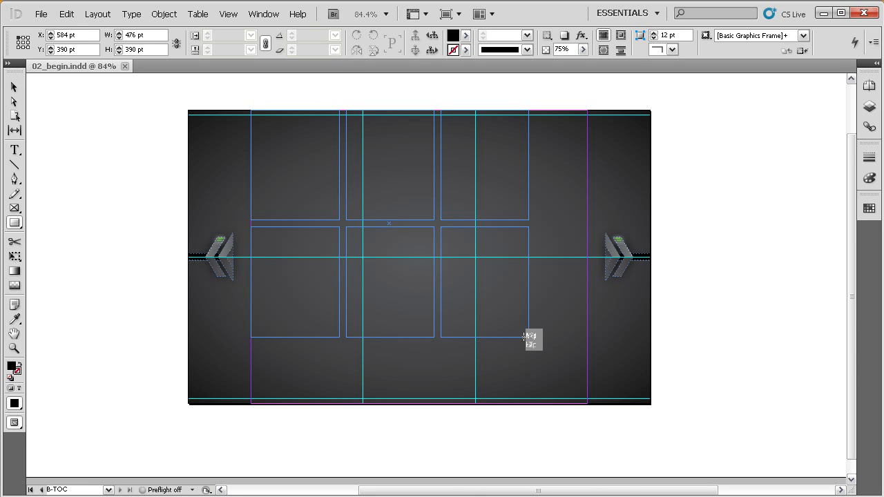
drag(524, 337, 550, 350)
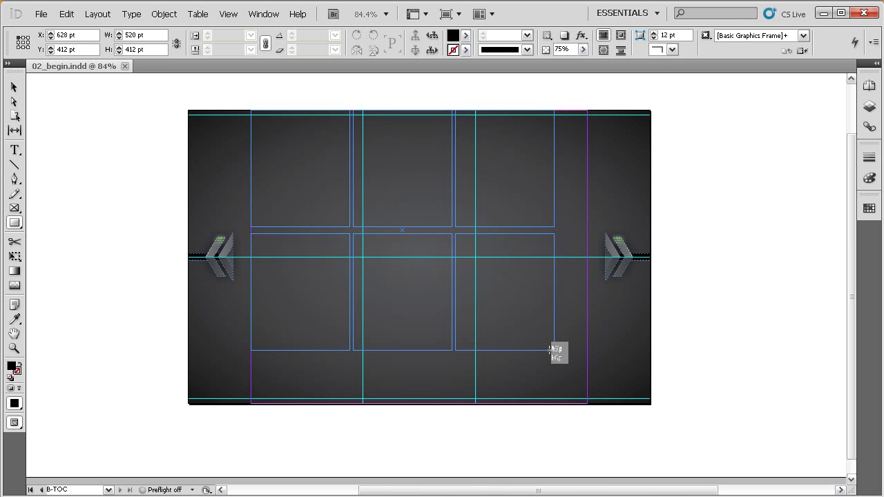
key(ctrl+Left)
key(ctrl+Left)
key(ctrl+Left)
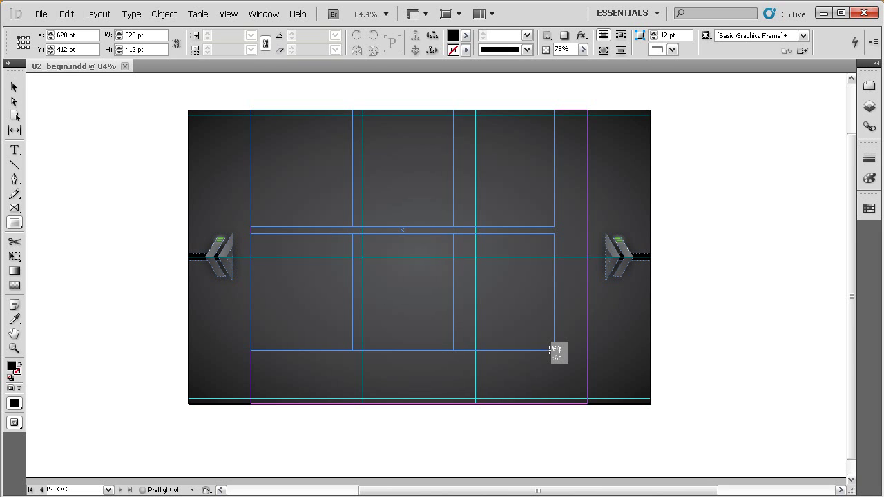
drag(550, 351, 550, 353)
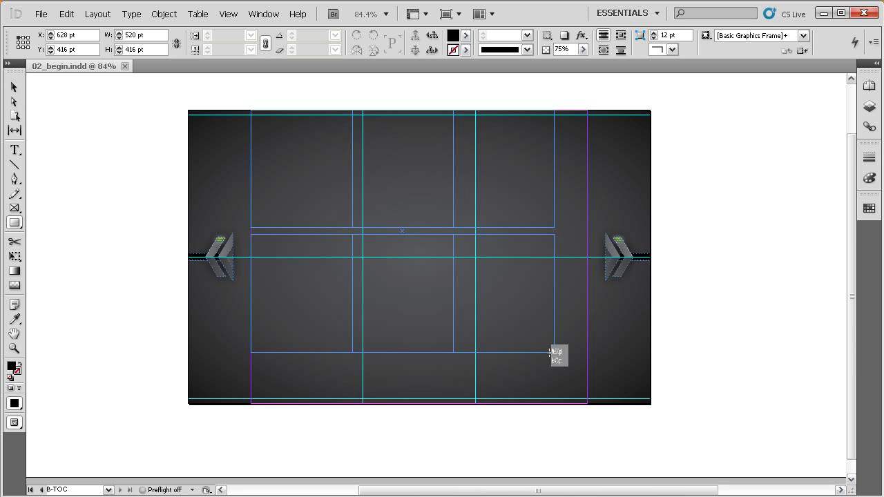
drag(549, 352, 561, 364)
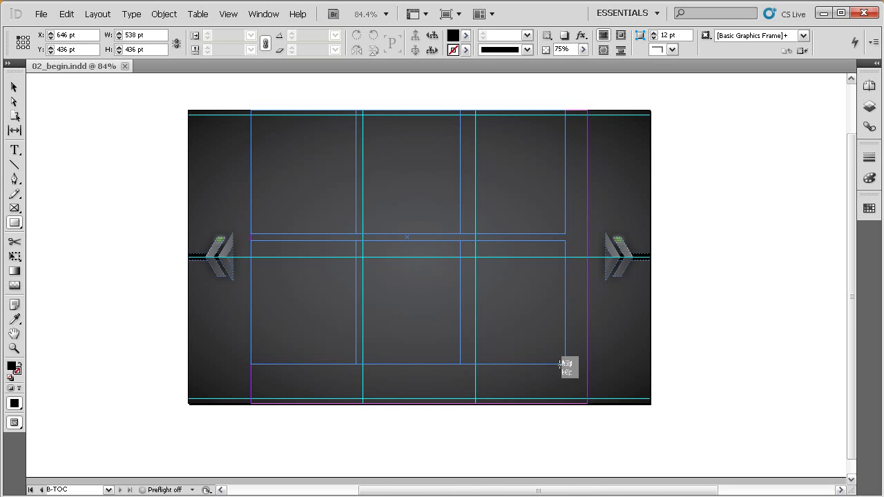
mouse_move(560, 364)
mouse_down()
mouse_move(553, 348)
mouse_move(561, 366)
mouse_up()
key(ctrl+Up)
key(ctrl+Up)
key(ctrl+Up)
key(ctrl+Down)
key(ctrl+Down)
key(ctrl+Down)
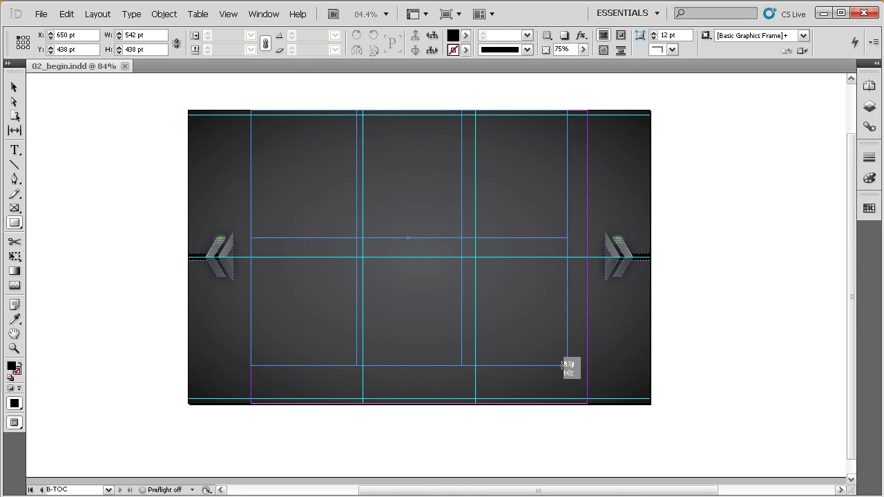
drag(561, 366, 586, 403)
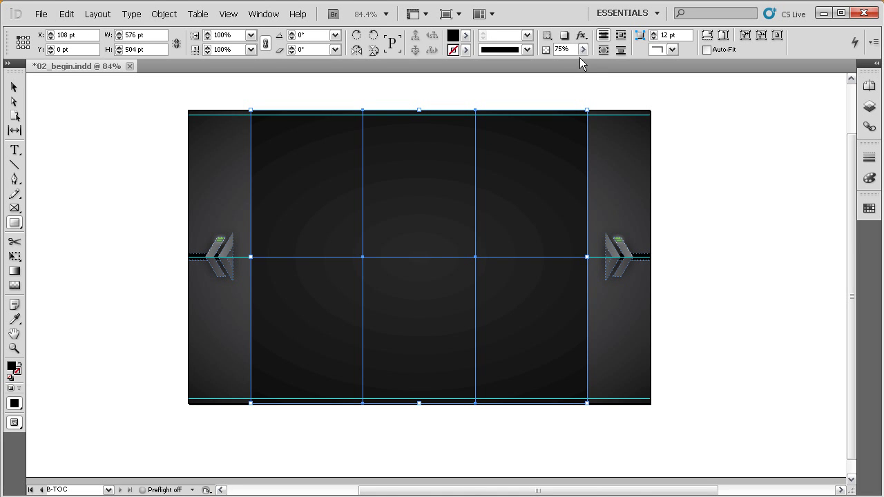
Step: Raise the grid frames' opacity to 100% and click through the individual frames
drag(583, 51, 630, 82)
key(v)
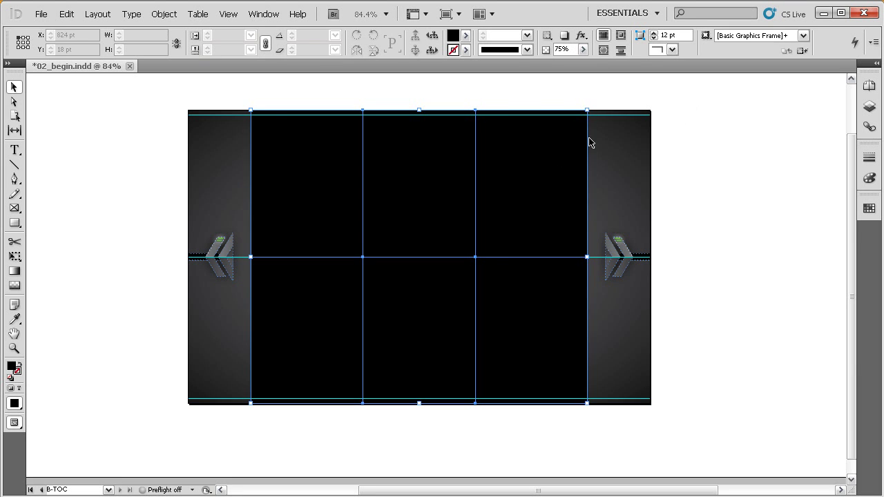
drag(559, 156, 568, 182)
click(559, 195)
click(469, 201)
click(370, 221)
click(368, 319)
click(445, 322)
click(547, 326)
click(551, 239)
click(468, 222)
click(389, 217)
drag(465, 255, 450, 254)
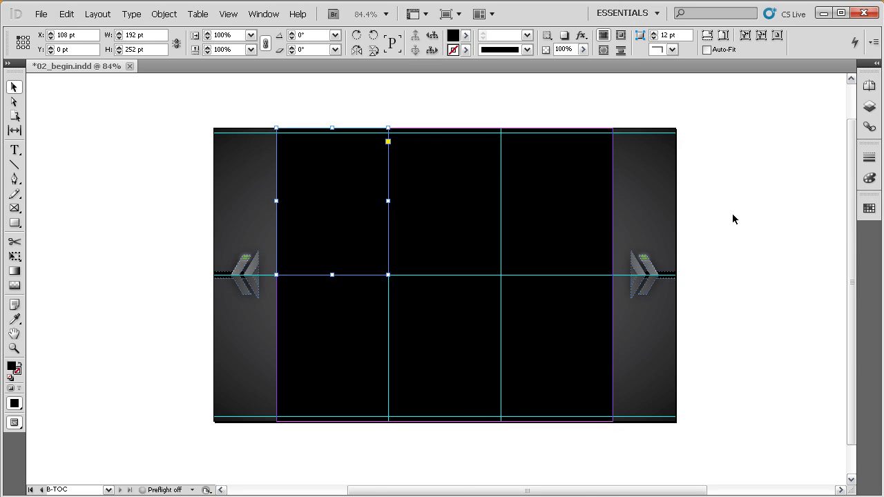
Step: Tint the top-middle, lower-left and lower-right frames to 90%
click(464, 191)
shift+click(349, 322)
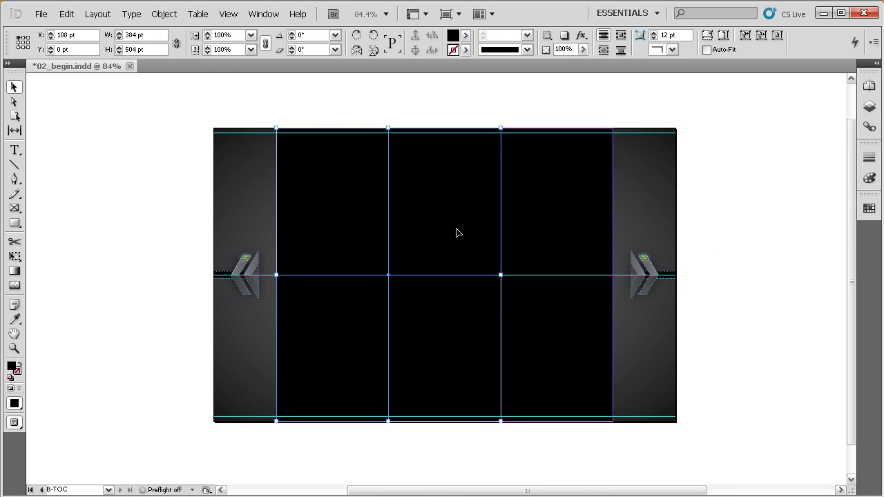
shift+click(361, 316)
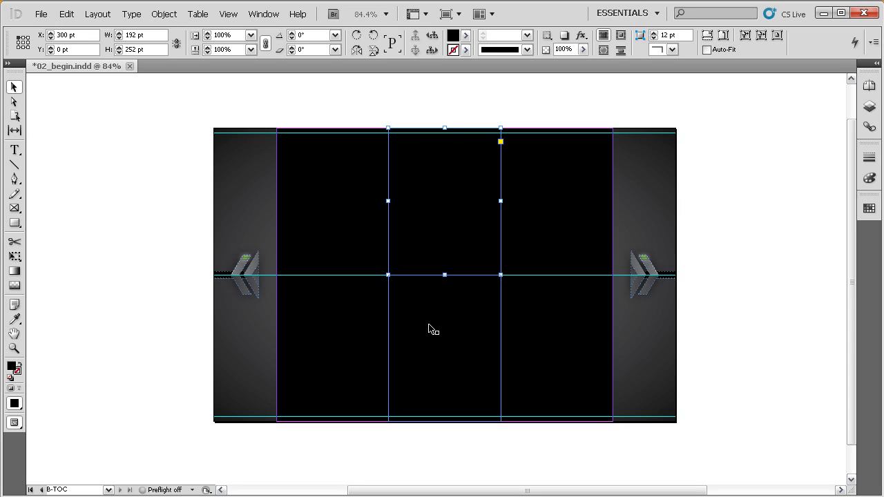
shift+click(347, 312)
shift+click(546, 334)
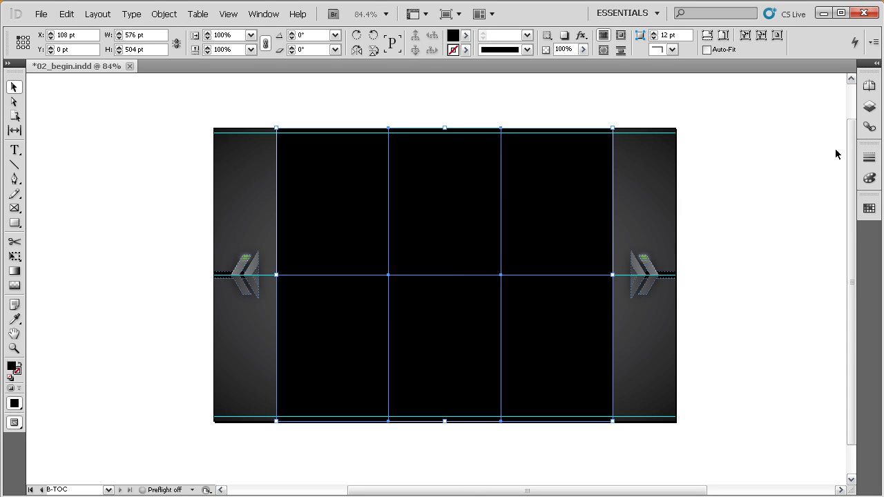
click(869, 178)
click(821, 193)
text(90)
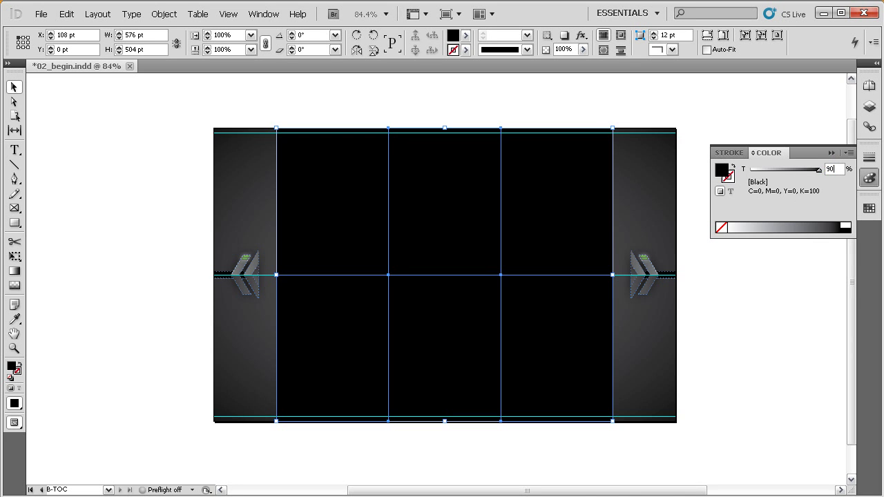
key(Return)
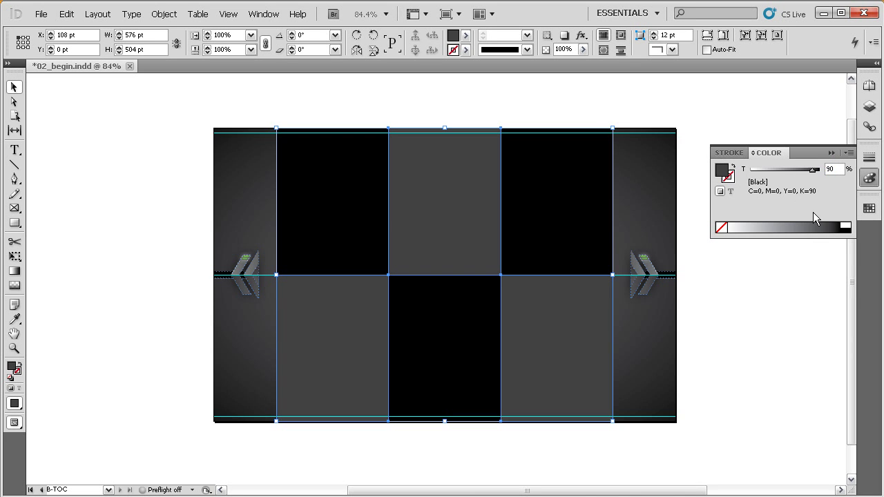
click(833, 153)
Step: Select all six grid frames and group them with Ctrl+G
click(770, 150)
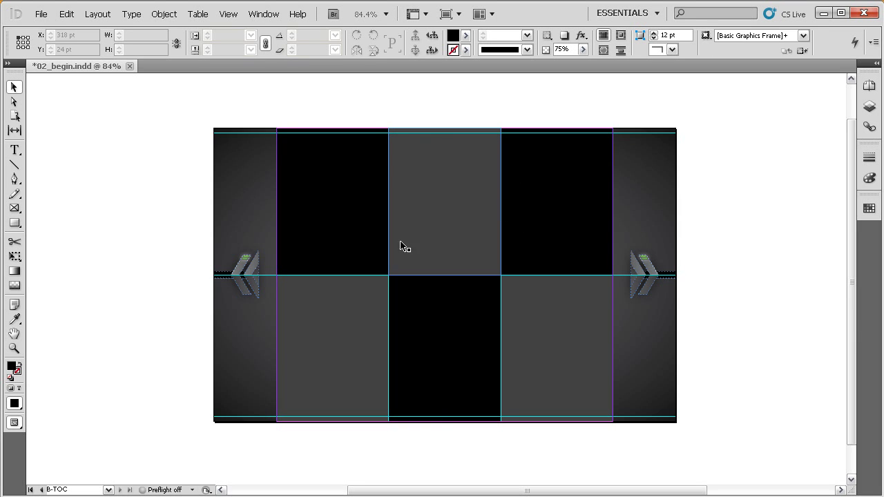
click(541, 213)
shift+click(438, 207)
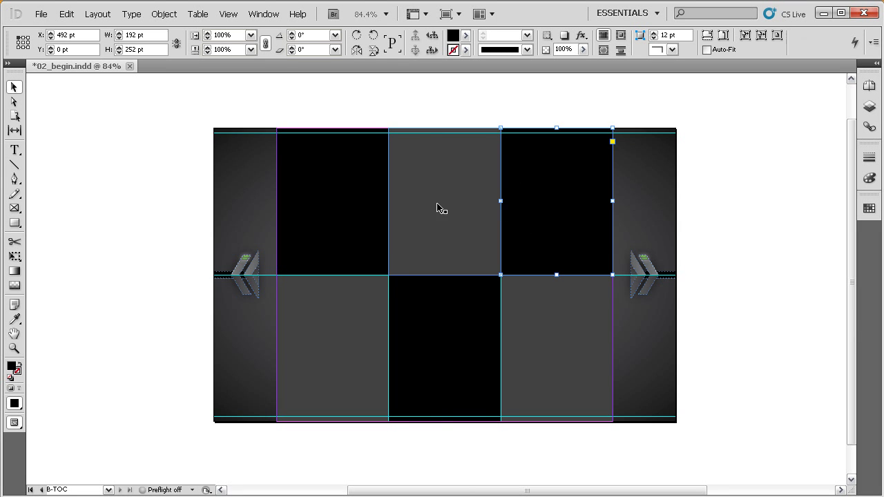
shift+click(367, 207)
shift+click(339, 308)
shift+click(435, 311)
shift+click(533, 315)
key(ctrl+g)
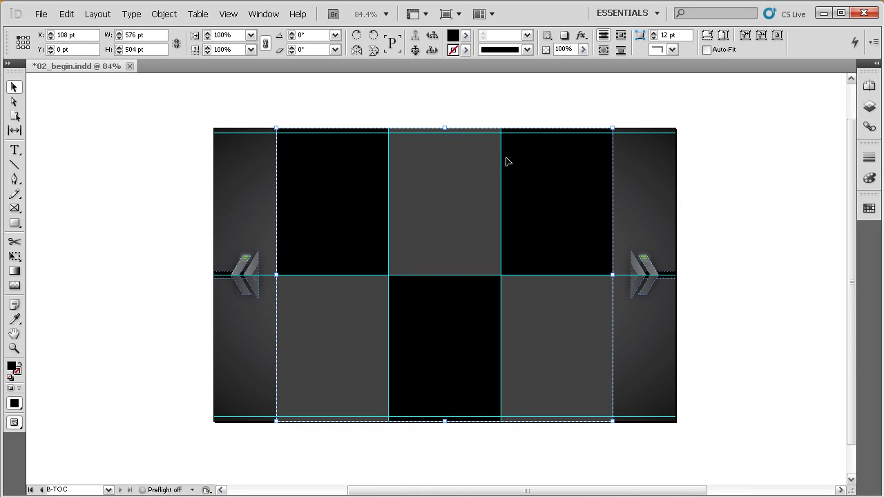
Step: Add a drop shadow to the group with 0 distance and .25 in (18 pt) size
click(579, 36)
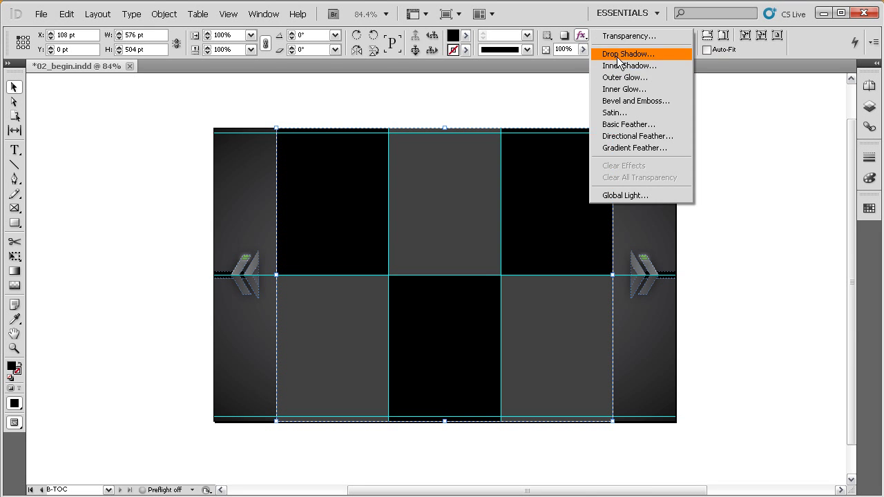
click(612, 54)
drag(540, 131, 563, 98)
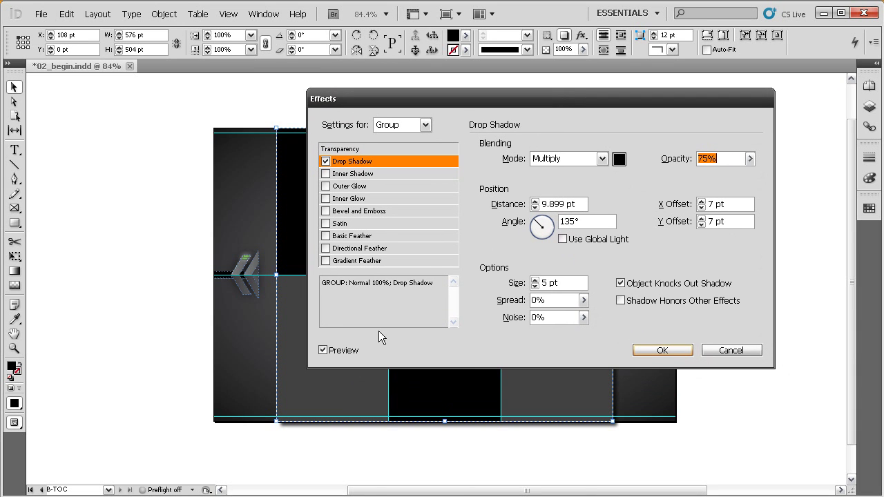
click(566, 205)
double_click(566, 205)
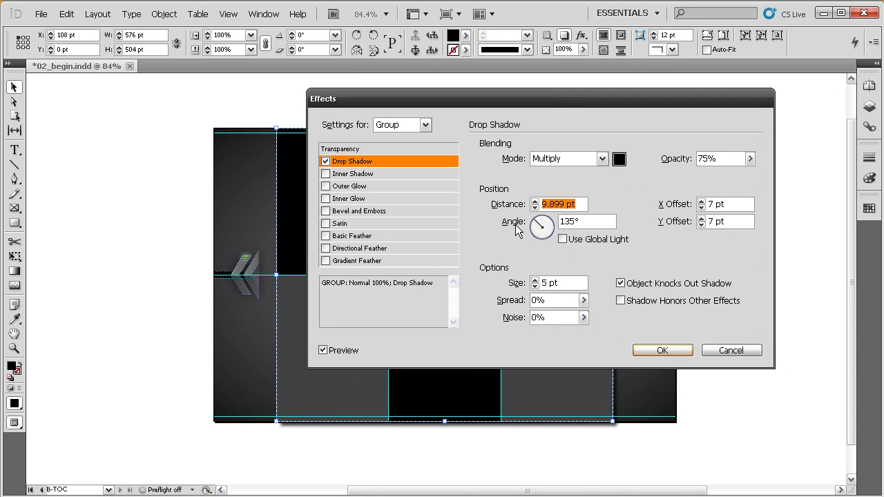
text(0)
key(Tab)
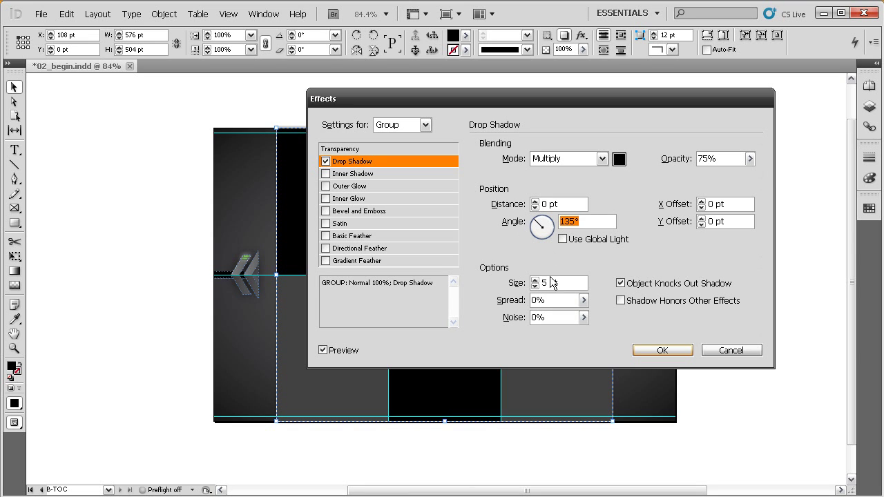
double_click(570, 288)
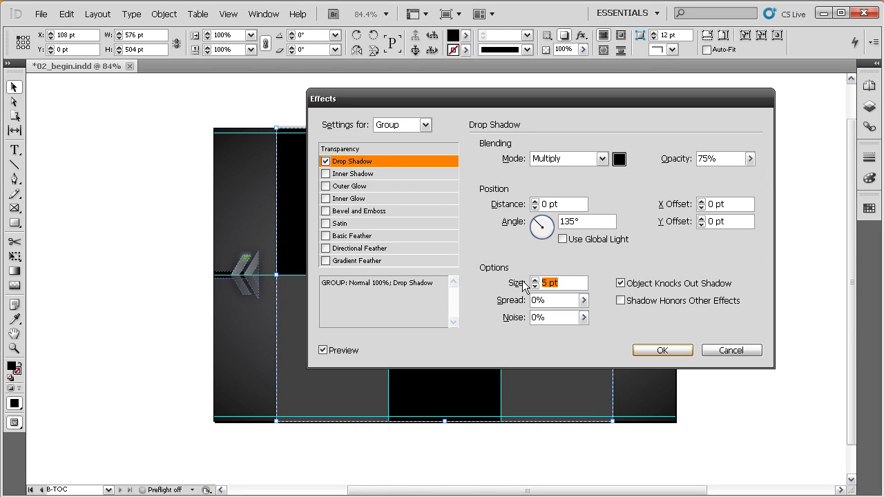
text(.25 in)
key(Tab)
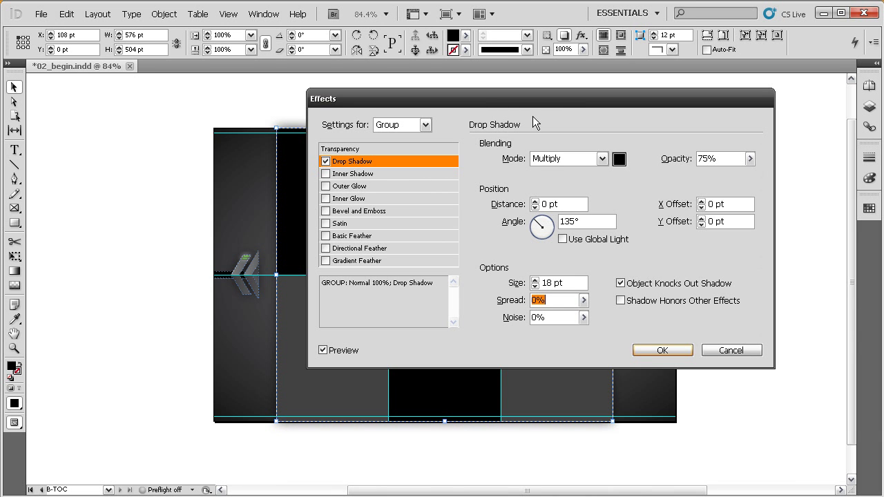
drag(531, 110, 538, 128)
click(665, 380)
Step: Deselect, view the shadowed grid in Preview mode and back, then pan to the left pasteboard
click(719, 221)
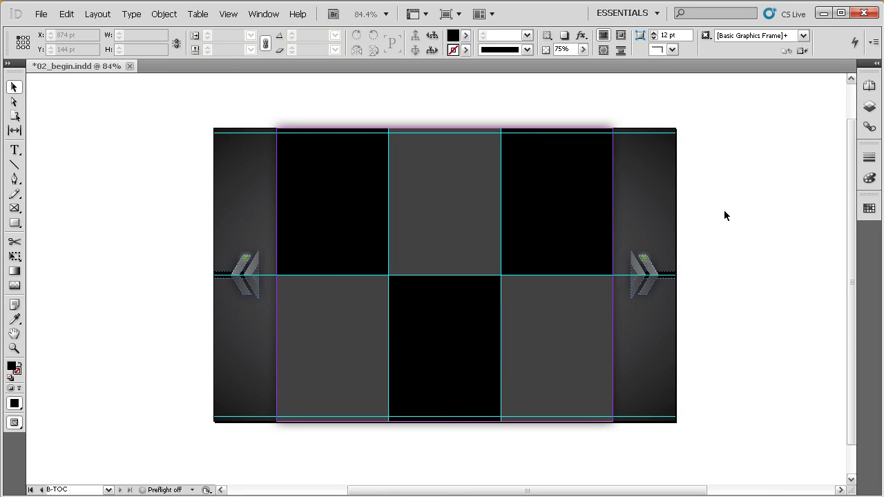
key(w)
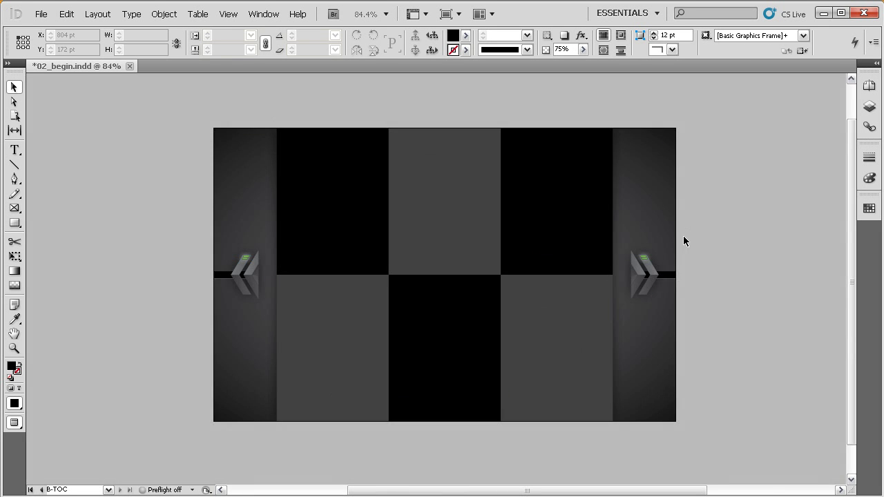
drag(620, 277, 661, 262)
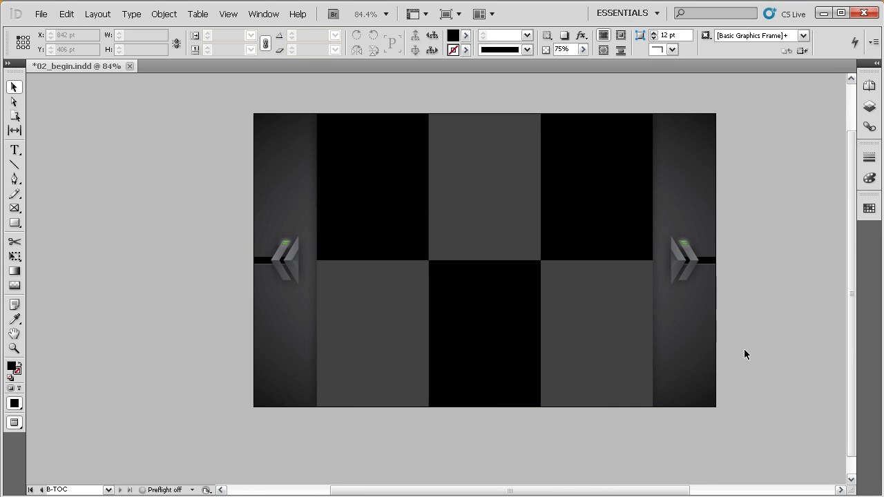
key(w)
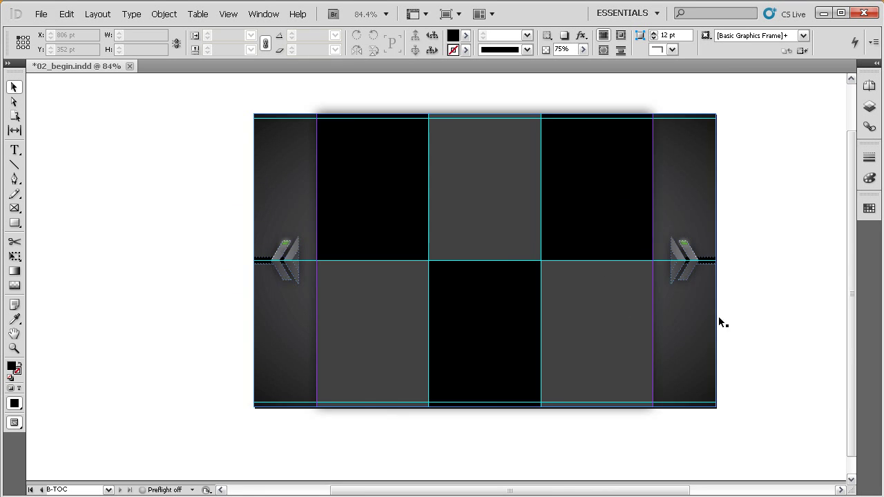
drag(505, 259, 549, 276)
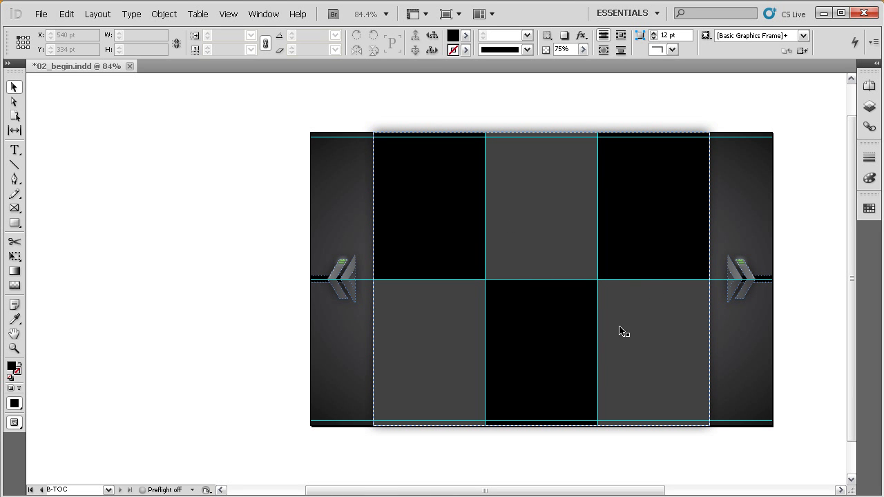
drag(242, 294, 405, 285)
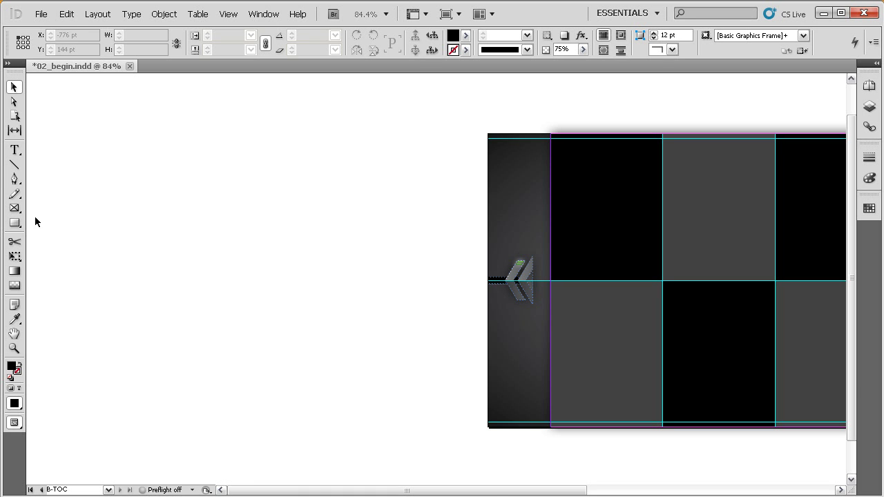
Step: Choose the Polygon tool from the shape tool flyout
click(20, 228)
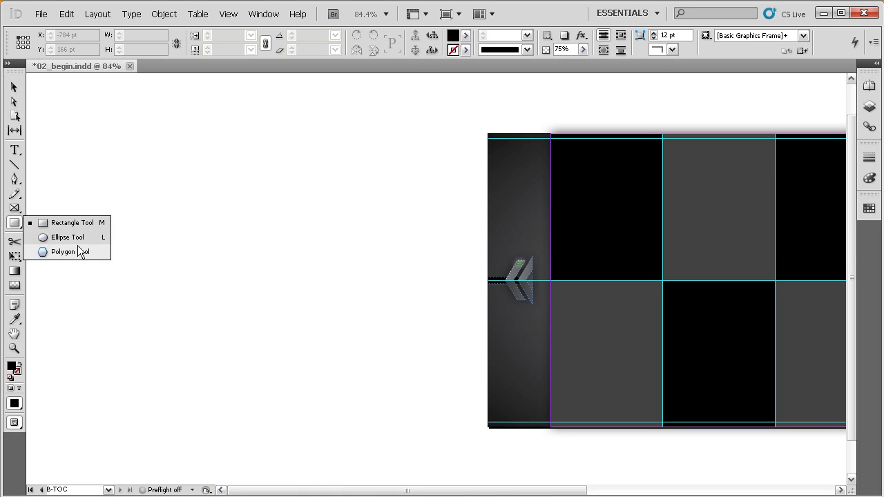
click(15, 225)
click(15, 211)
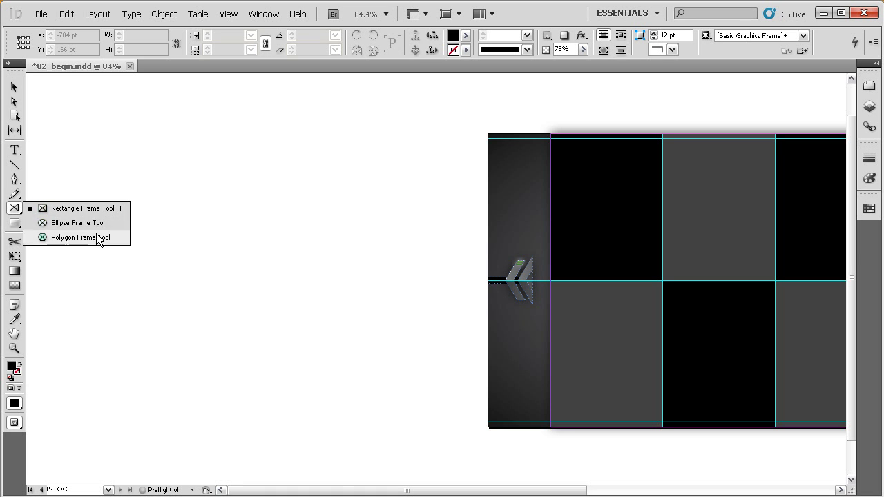
click(14, 223)
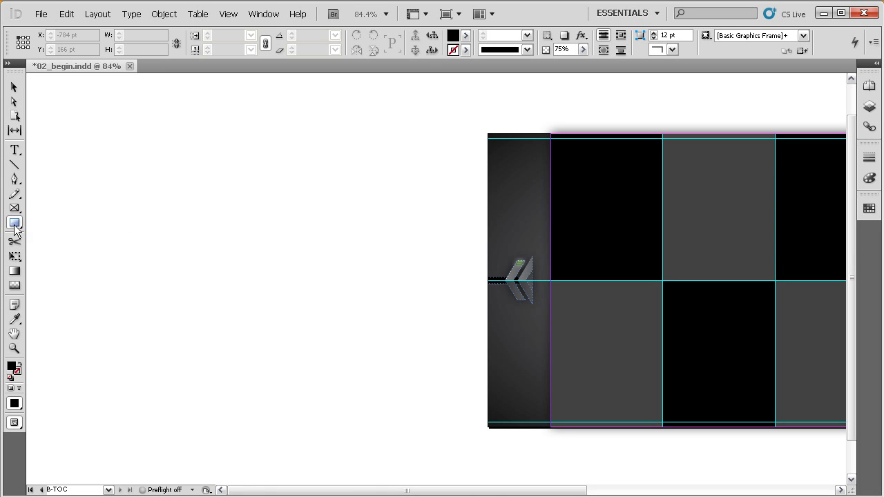
click(76, 252)
Step: Drag a four-by-four polygon grid on the left pasteboard, reducing the sides to triangles
drag(102, 165, 341, 378)
key(Right)
key(Right)
key(Right)
key(Up)
key(Up)
key(Up)
key(shift)
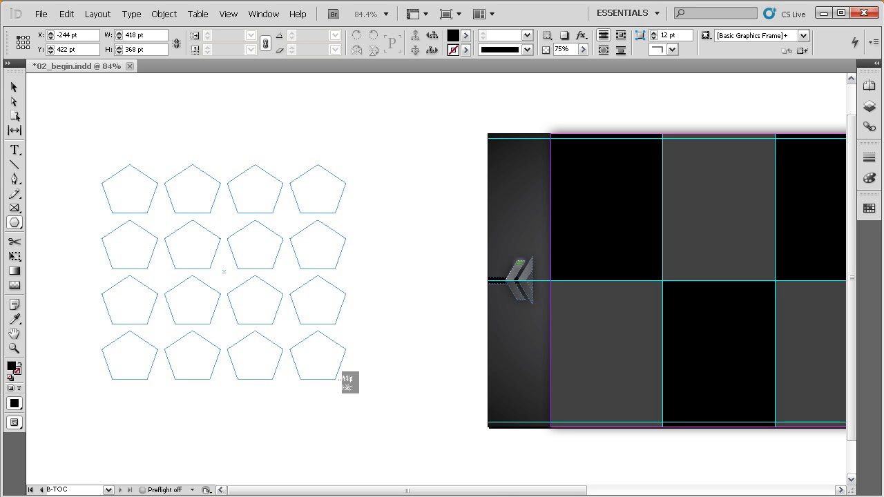
key(Up)
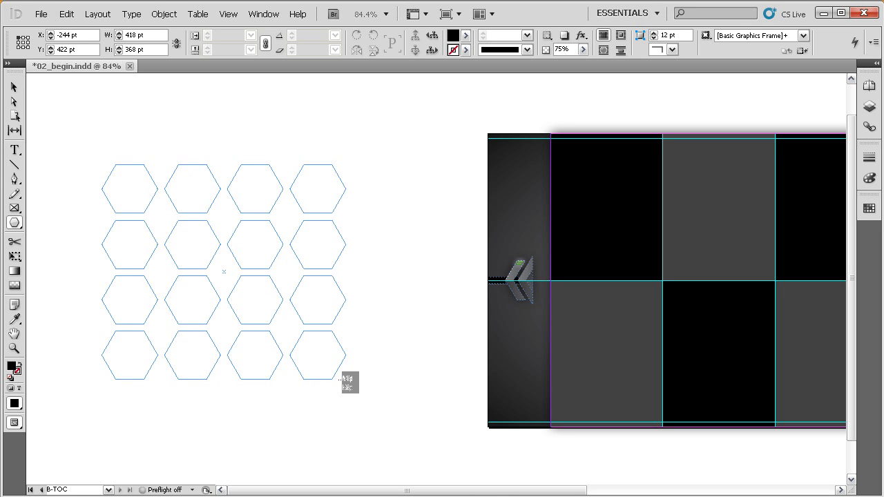
drag(339, 379, 341, 380)
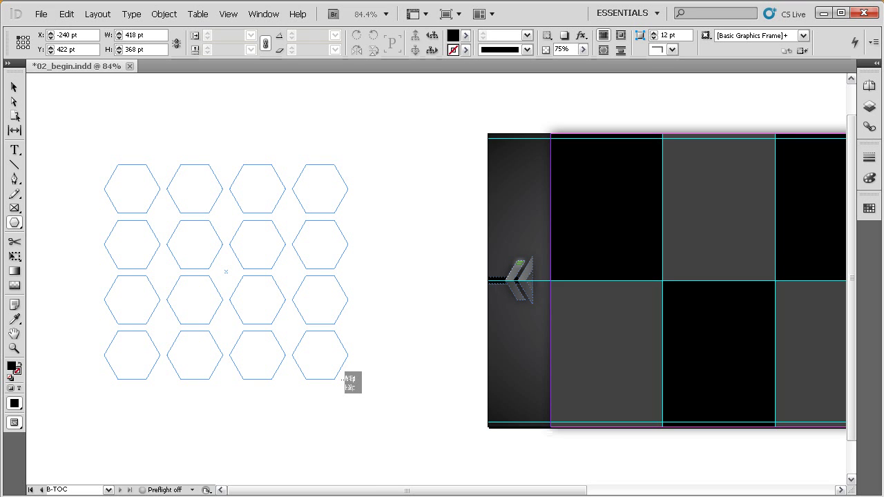
key(Up)
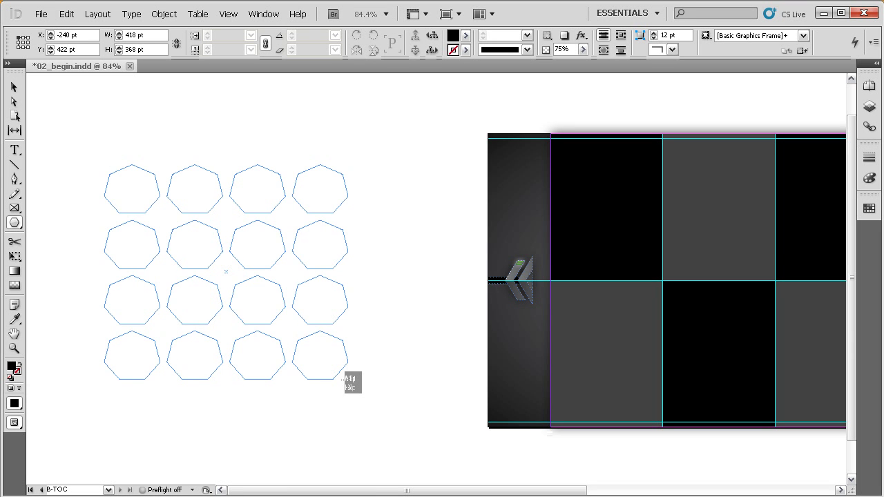
key(Down)
key(Down)
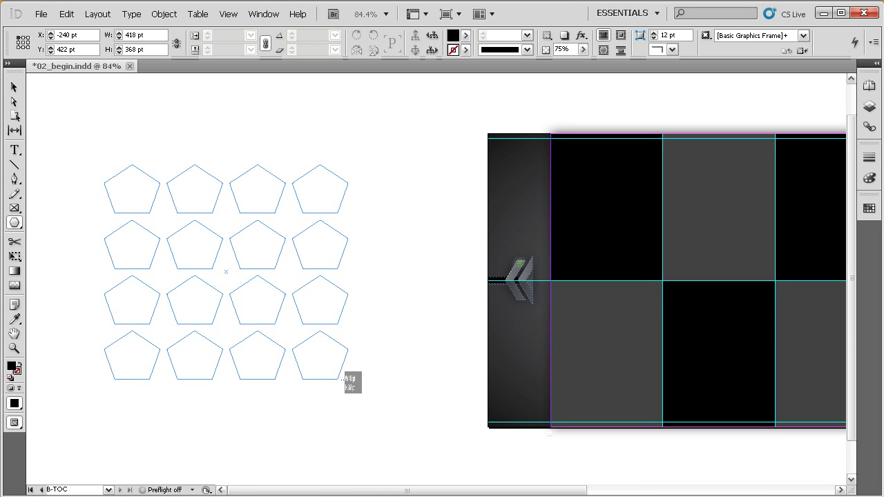
key(Down)
key(Down)
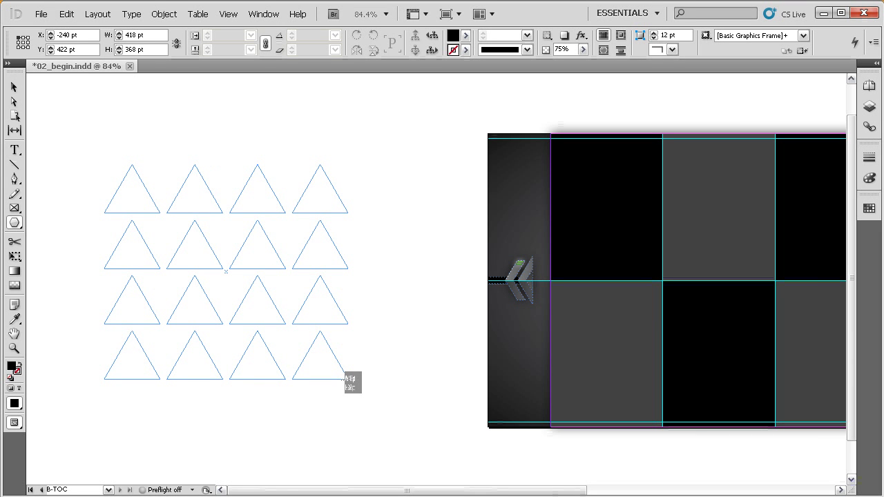
key(Up)
key(Up)
key(Up)
key(Up)
key(Up)
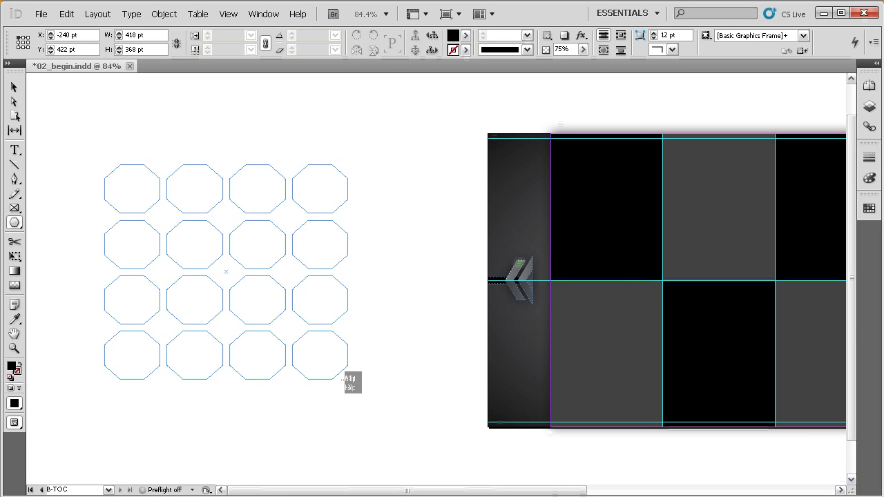
key(Down)
key(Down)
key(Down)
key(Down)
key(Down)
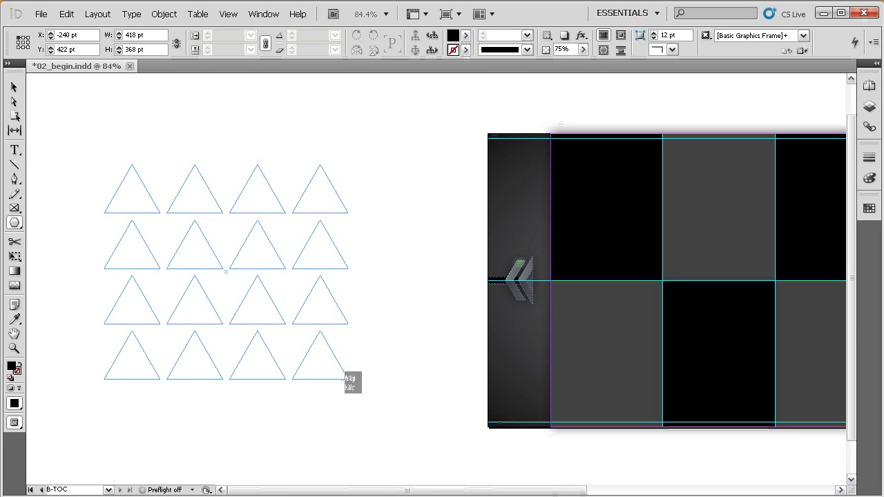
drag(343, 378, 343, 378)
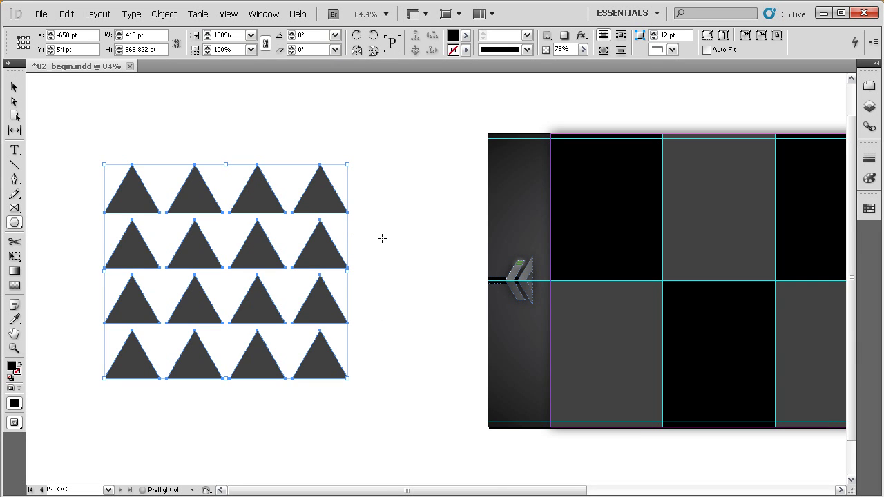
Step: Select and delete the triangle grid
key(v)
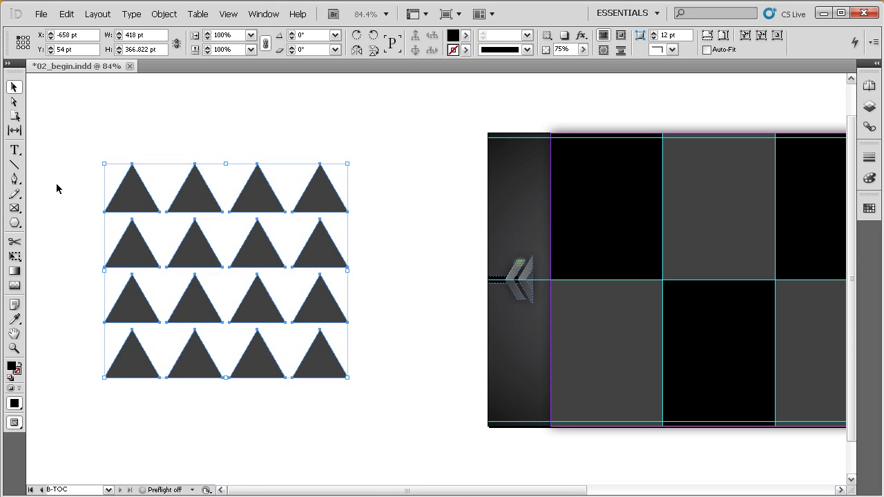
drag(401, 149, 87, 395)
key(Delete)
Step: Draw six widely spaced vertical lines with the Line tool and select them all
click(14, 164)
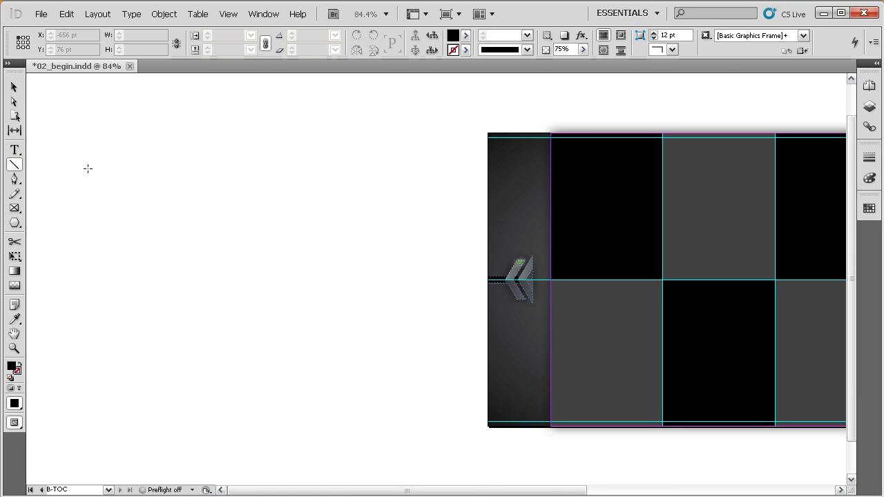
drag(109, 157, 153, 413)
key(Right)
key(Right)
key(Right)
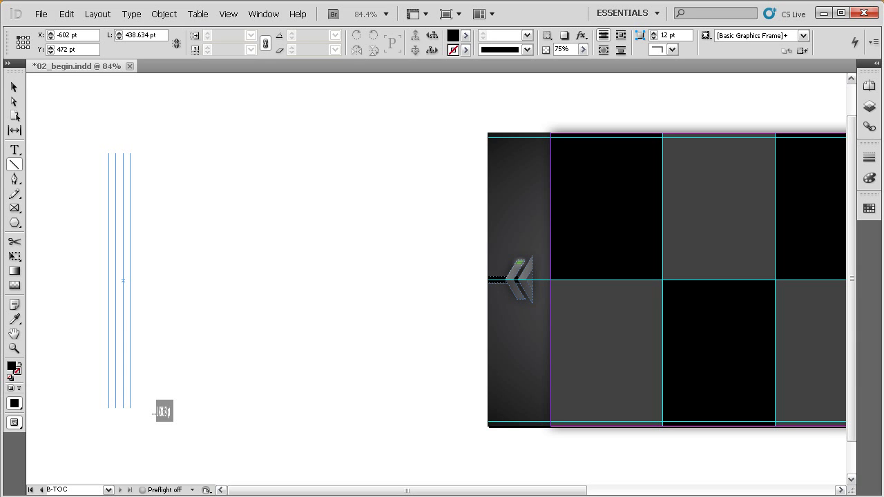
key(ctrl+Right)
key(ctrl+Right)
key(ctrl+Right)
key(ctrl+Right)
key(ctrl+Right)
key(ctrl+Right)
key(ctrl+Right)
key(ctrl+Right)
drag(153, 413, 180, 372)
key(ctrl+Right)
key(ctrl+Right)
key(ctrl+Right)
key(ctrl+Right)
key(ctrl+Right)
key(ctrl+Right)
key(Right)
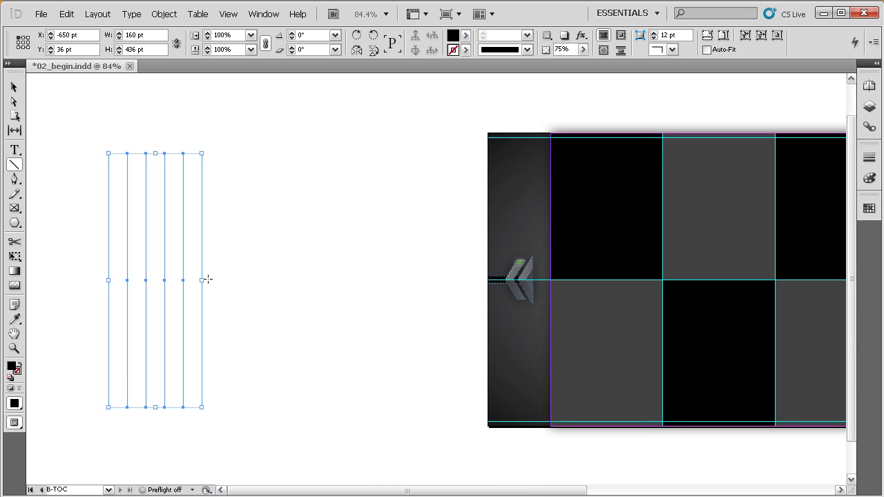
key(v)
click(250, 208)
drag(226, 243, 227, 245)
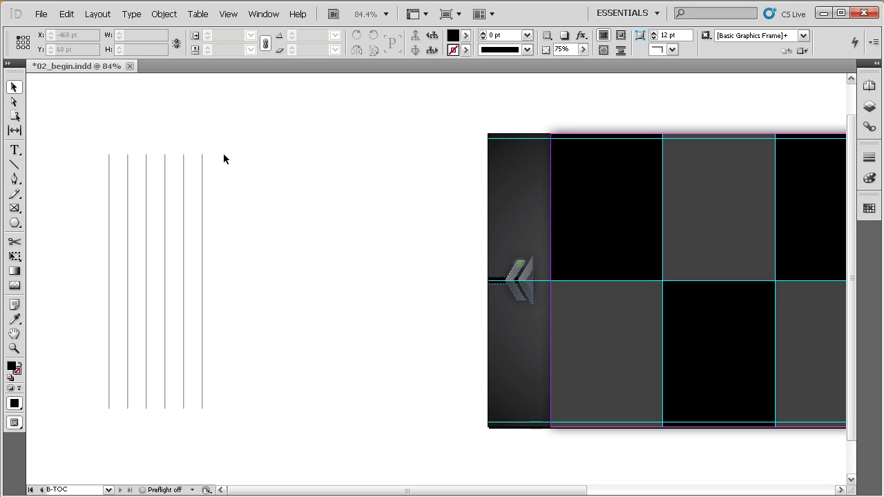
drag(259, 127, 80, 411)
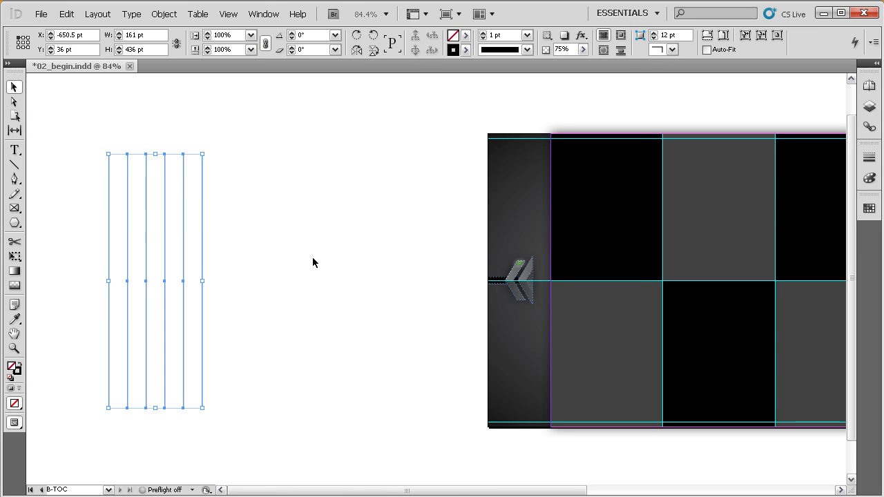
Step: Delete the lines, draw a 104 × 194 pt rectangle at 100% opacity and move it up-left
key(Delete)
key(m)
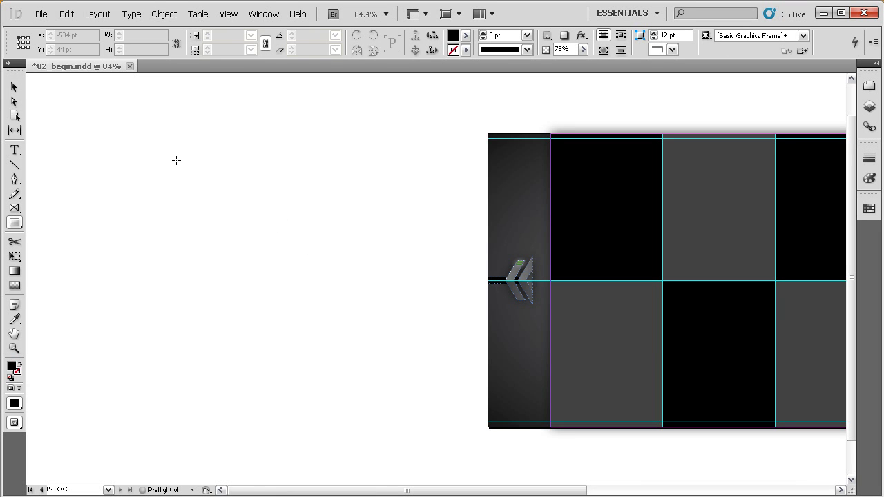
mouse_move(176, 161)
mouse_down()
mouse_move(242, 227)
mouse_move(251, 258)
mouse_move(236, 274)
mouse_up()
key(v)
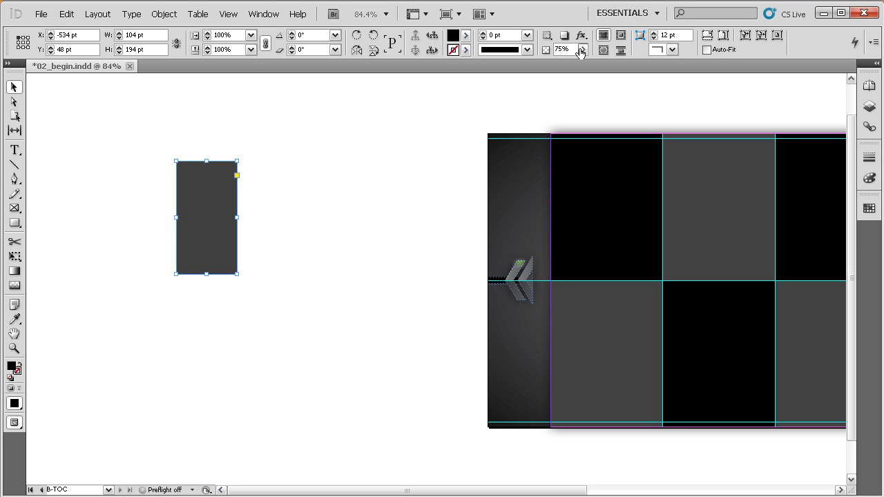
click(583, 49)
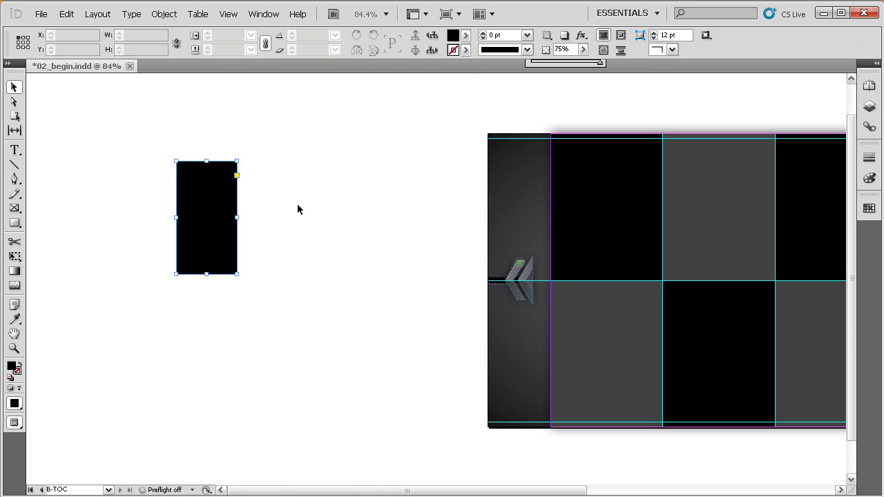
drag(225, 199, 157, 155)
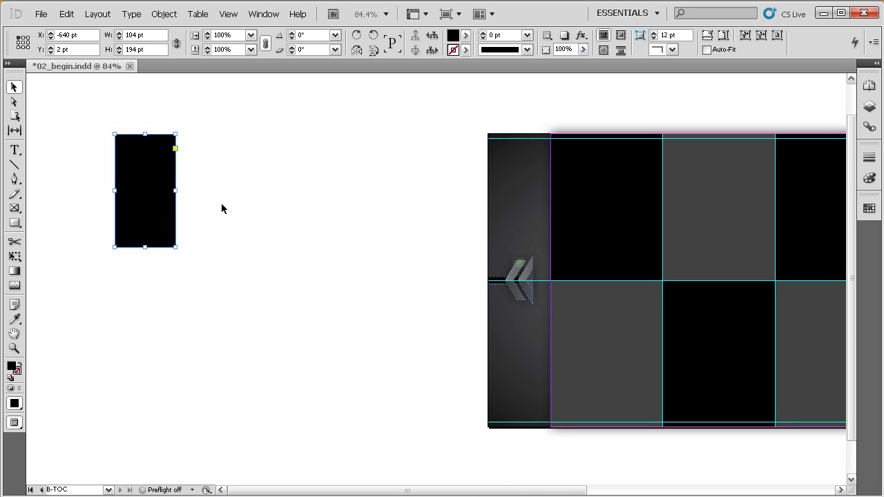
Step: Duplicate the black 104 × 194 pt rectangle into a 4 × 2 grid, 422 × 388 pt overall
drag(156, 178, 369, 181)
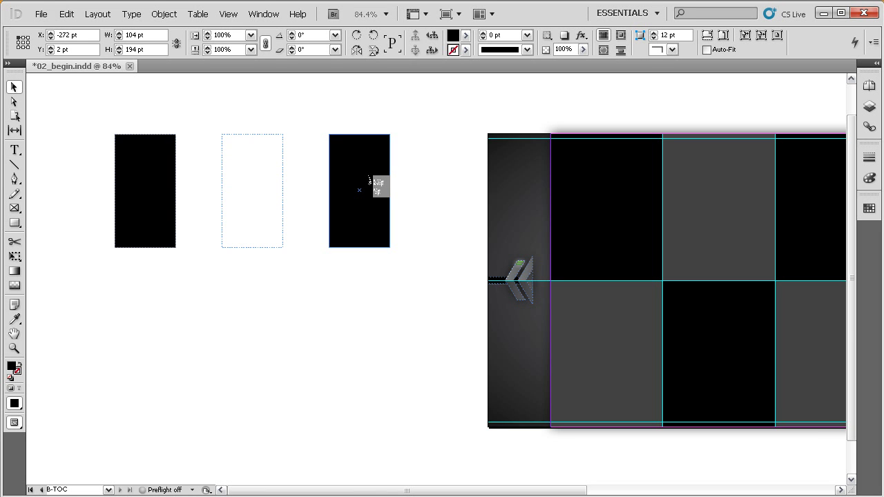
drag(369, 181, 400, 319)
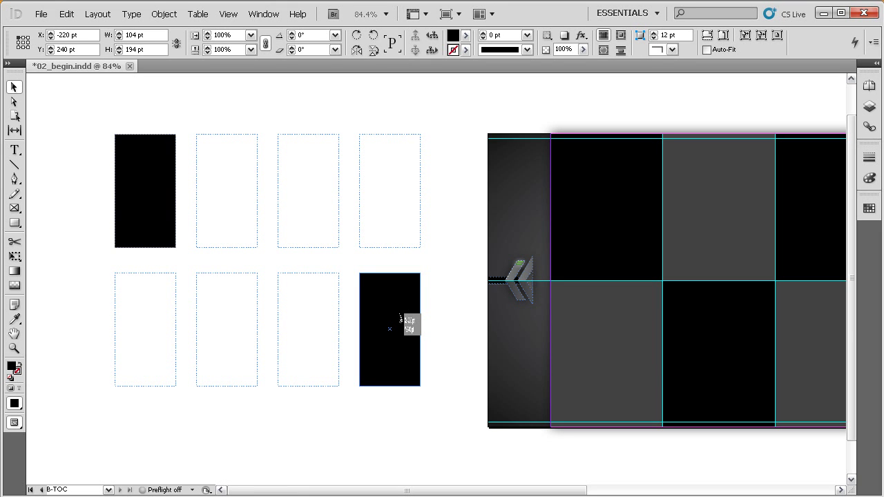
mouse_move(400, 319)
mouse_down()
mouse_move(357, 316)
mouse_move(436, 317)
mouse_move(365, 311)
mouse_move(363, 297)
mouse_move(339, 292)
mouse_up()
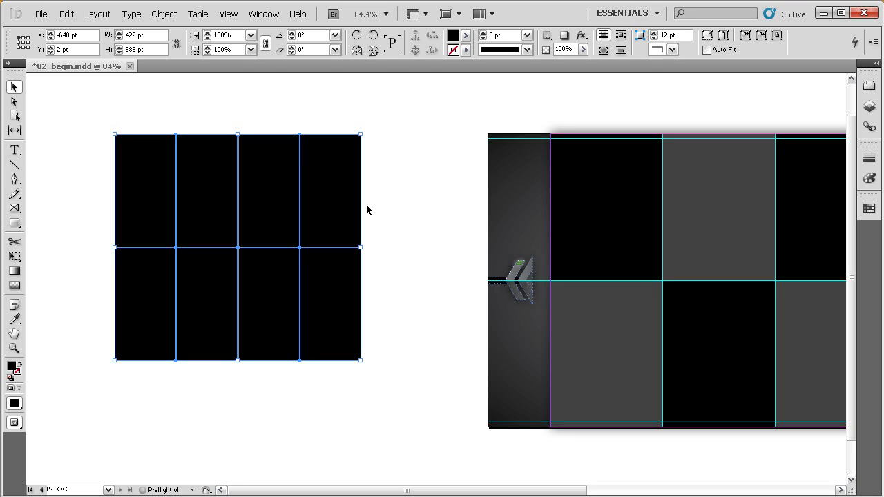
click(383, 164)
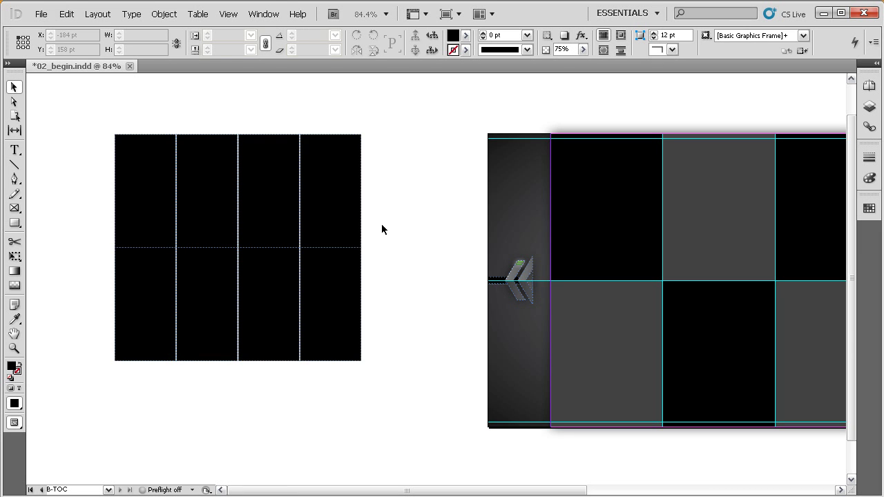
Step: Select the eight black frames on the pasteboard and delete them
drag(280, 205, 275, 180)
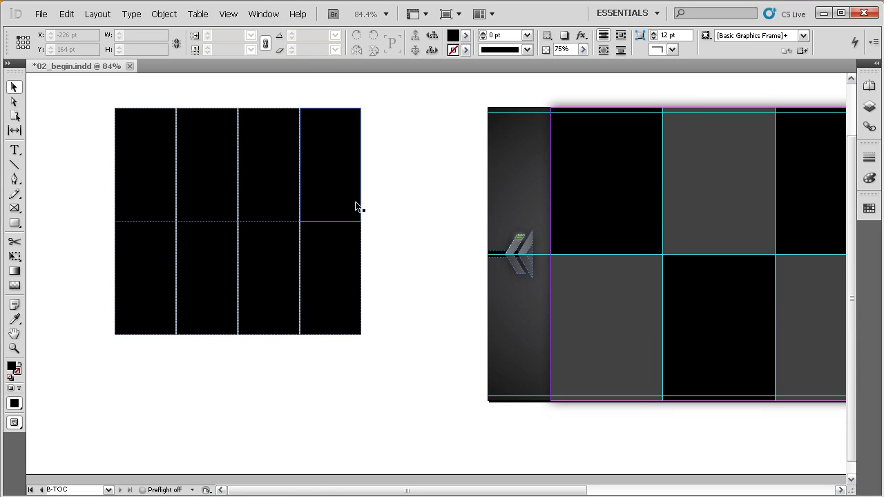
drag(421, 148, 146, 279)
key(Delete)
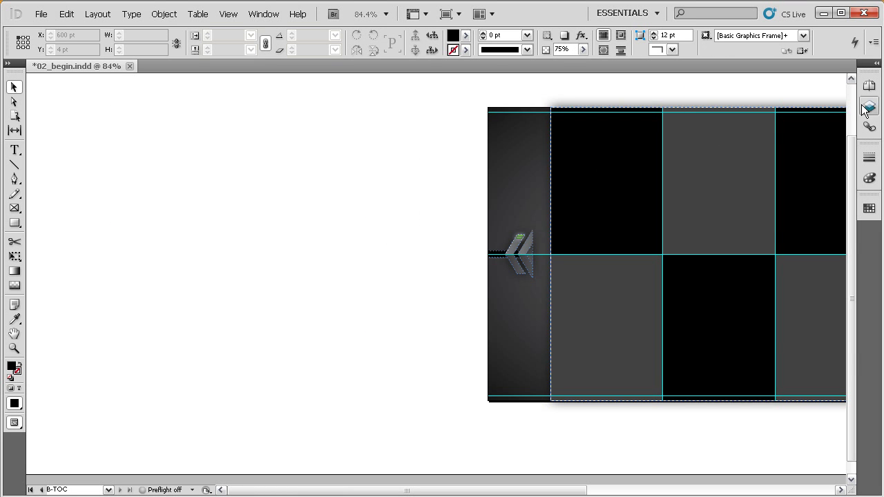
Step: Apply the B-TOC master to page 2 and bring the whole spread into view
click(870, 106)
click(870, 85)
drag(826, 140, 716, 231)
click(831, 81)
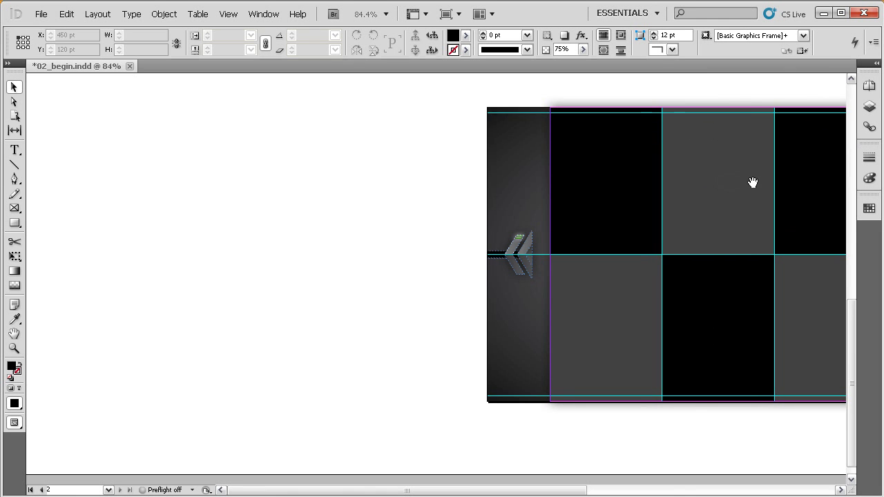
drag(750, 186, 539, 187)
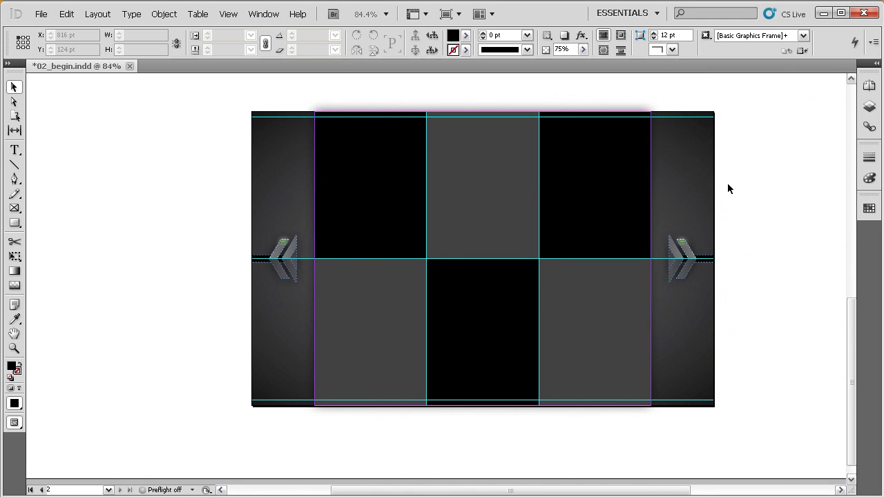